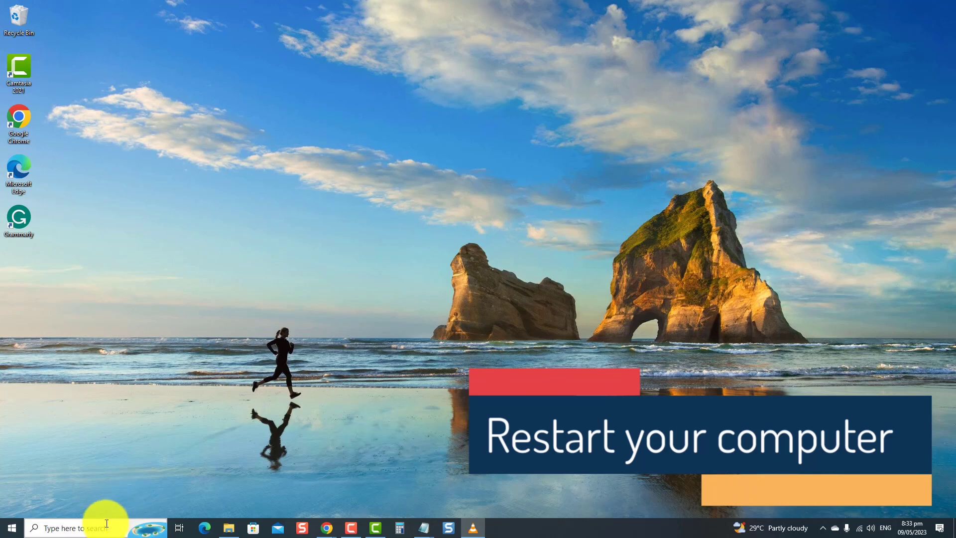
Step: View the computer's power options, including Restart, and dismiss them
click(12, 527)
click(13, 504)
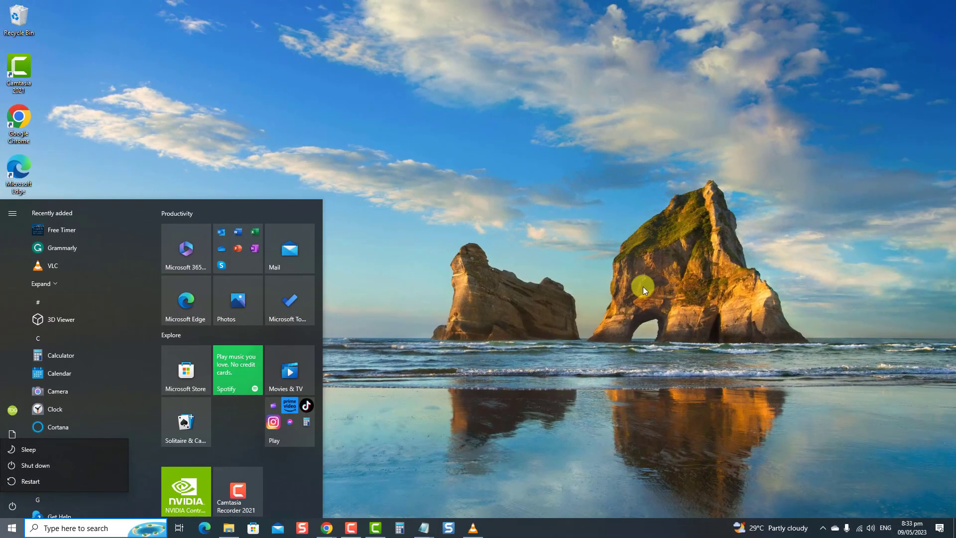
click(593, 270)
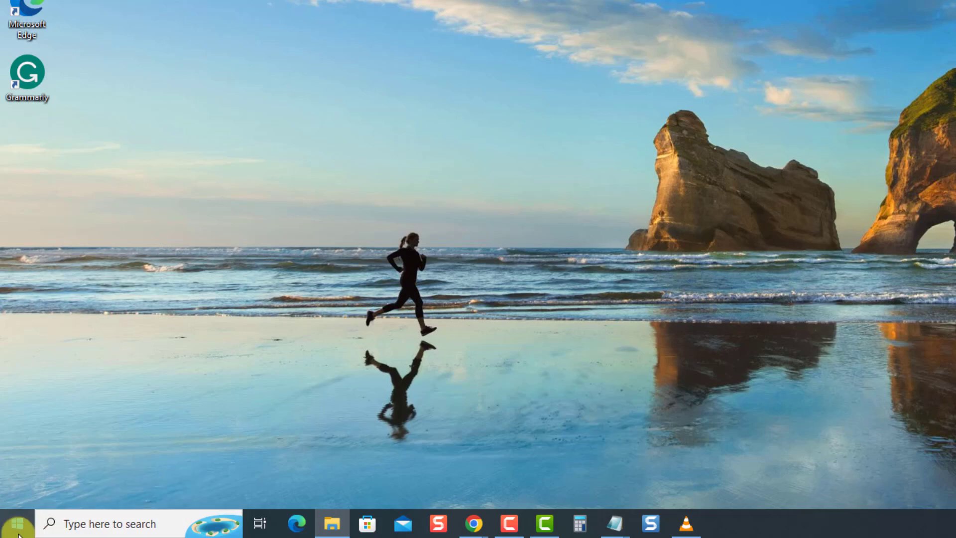
Step: Check for Windows updates in the Update & Security settings and close the Settings window
click(18, 534)
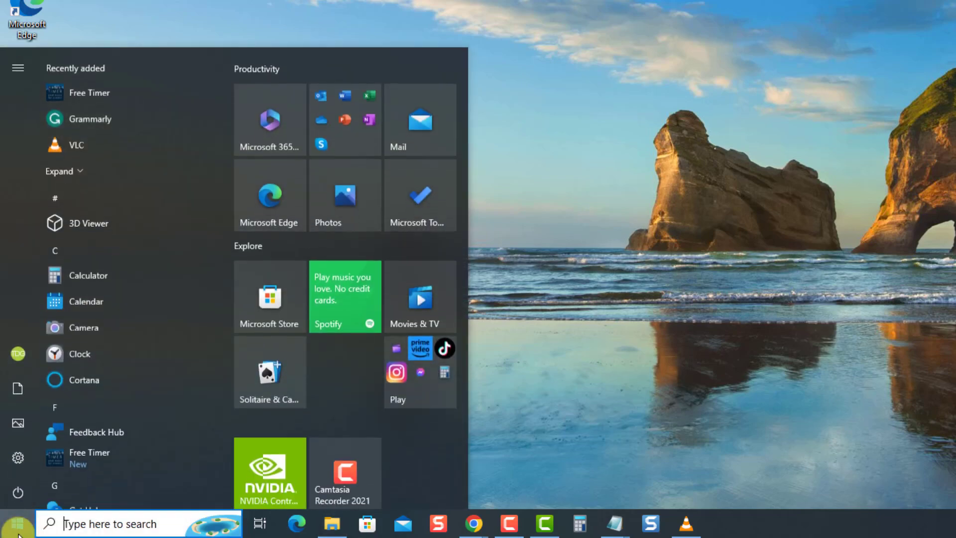
click(18, 456)
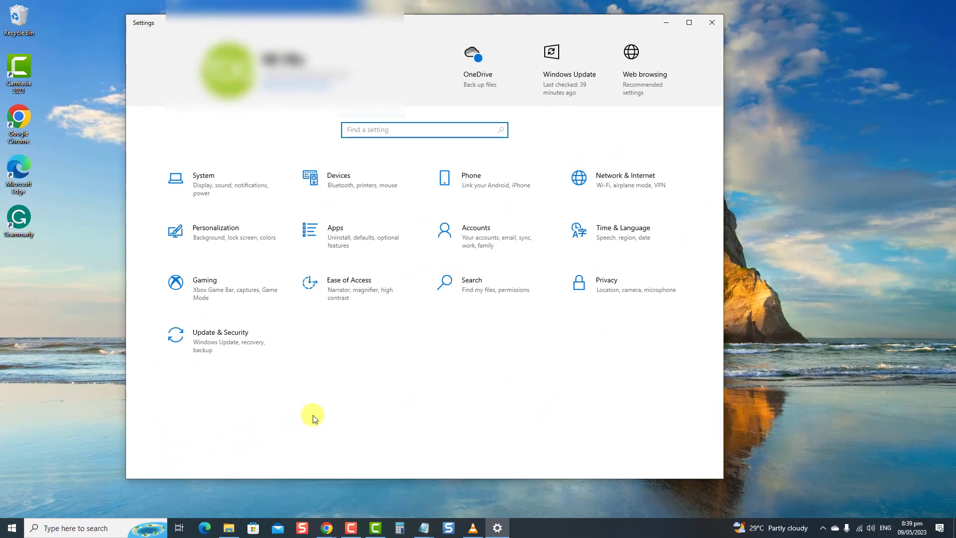
click(236, 352)
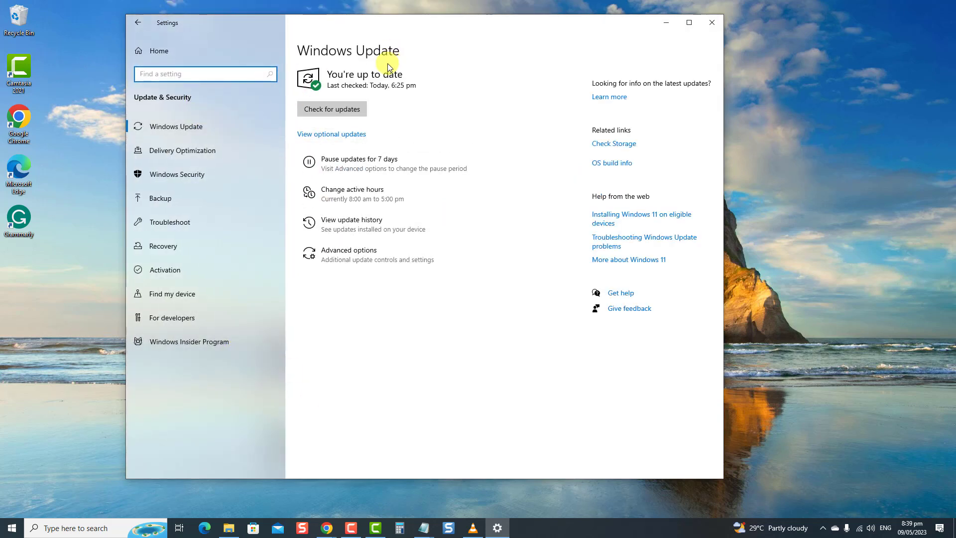
click(348, 109)
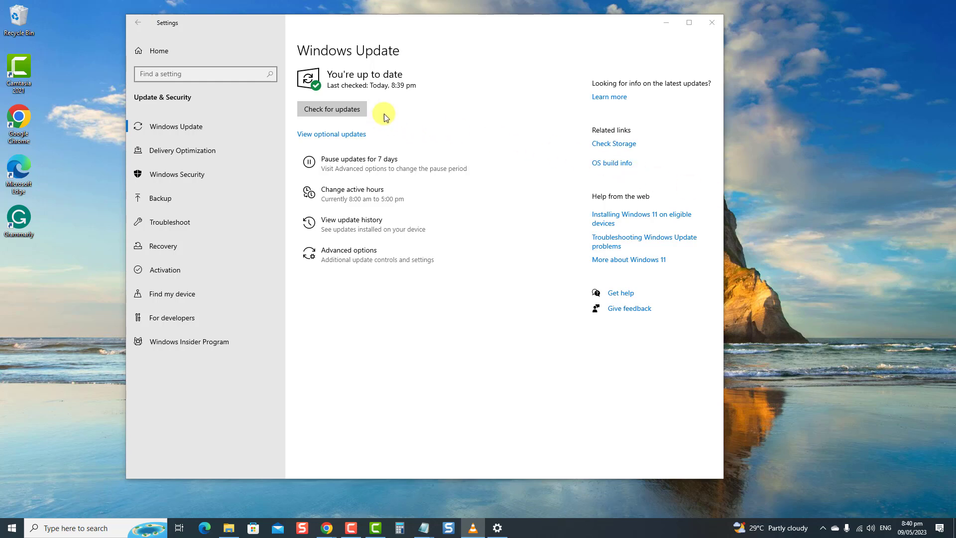
click(712, 22)
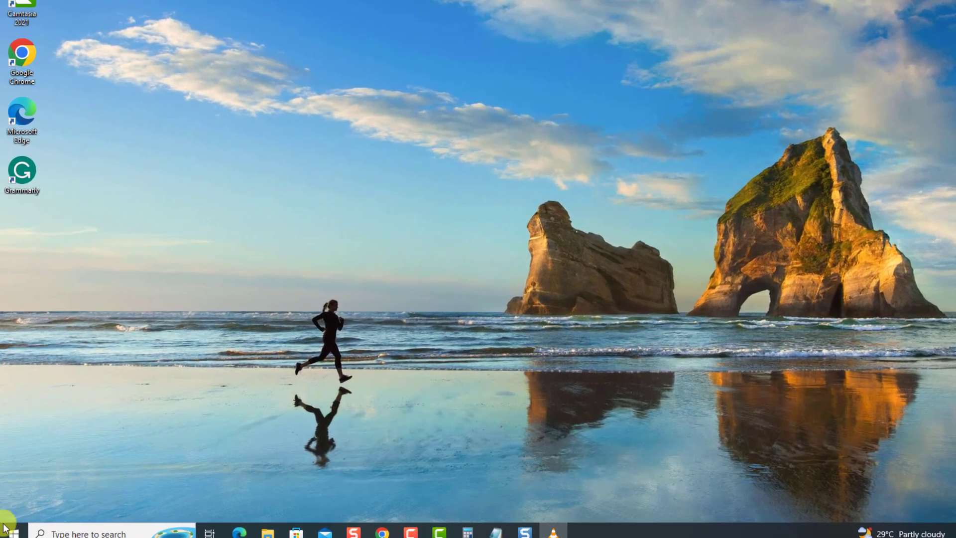
Step: Show the Sleep, Shut down and Restart choices again, and close the Start menu without choosing one
click(12, 527)
click(12, 505)
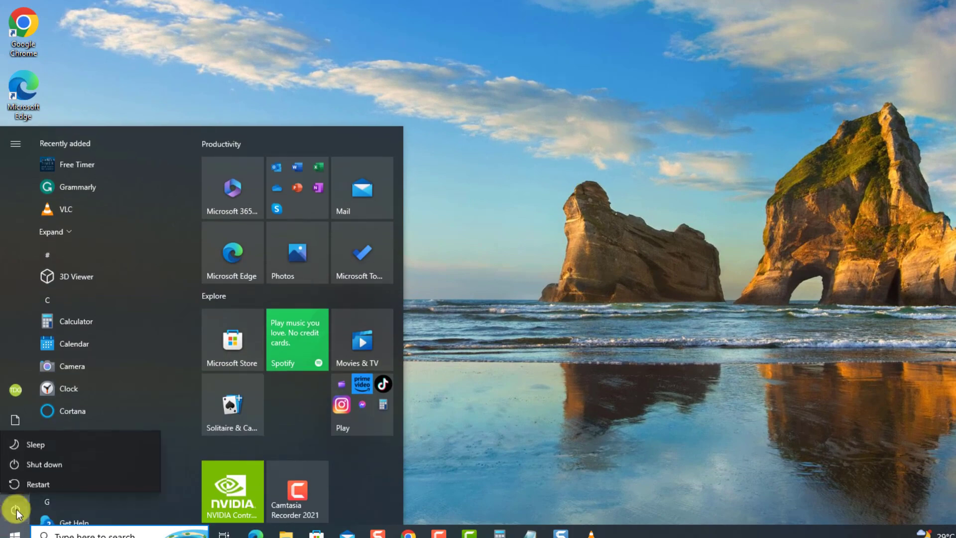
click(850, 288)
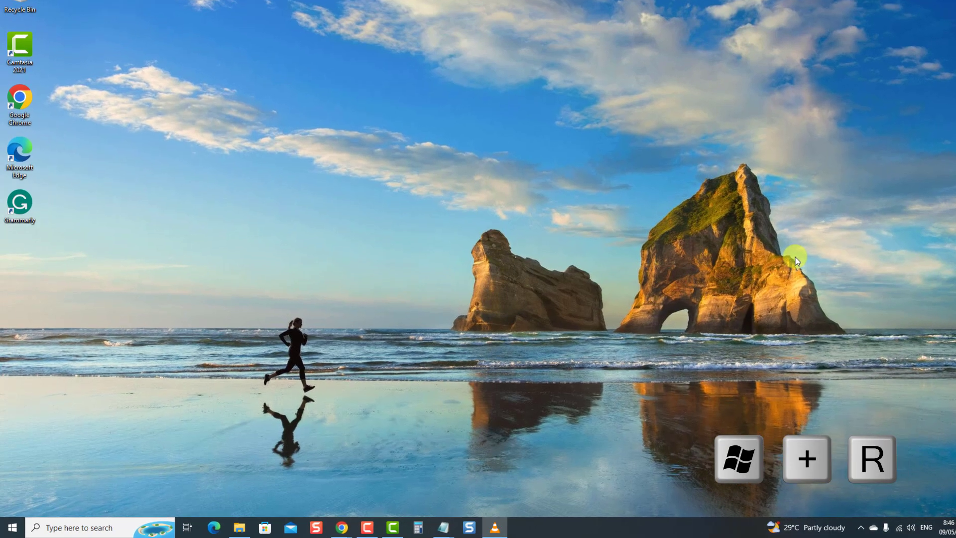
Step: Open Device Manager by running devmgmt.msc
key(super+r)
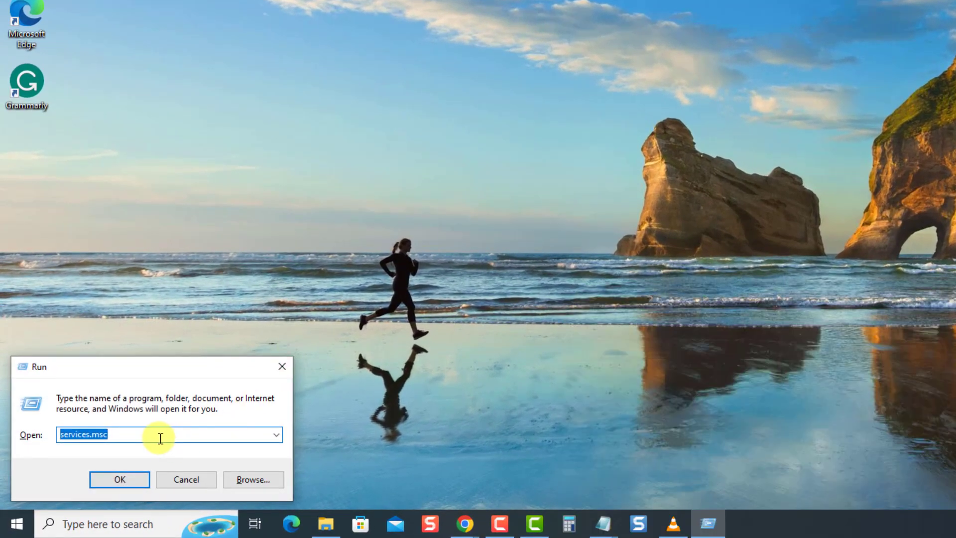
text(devmgmt.msc)
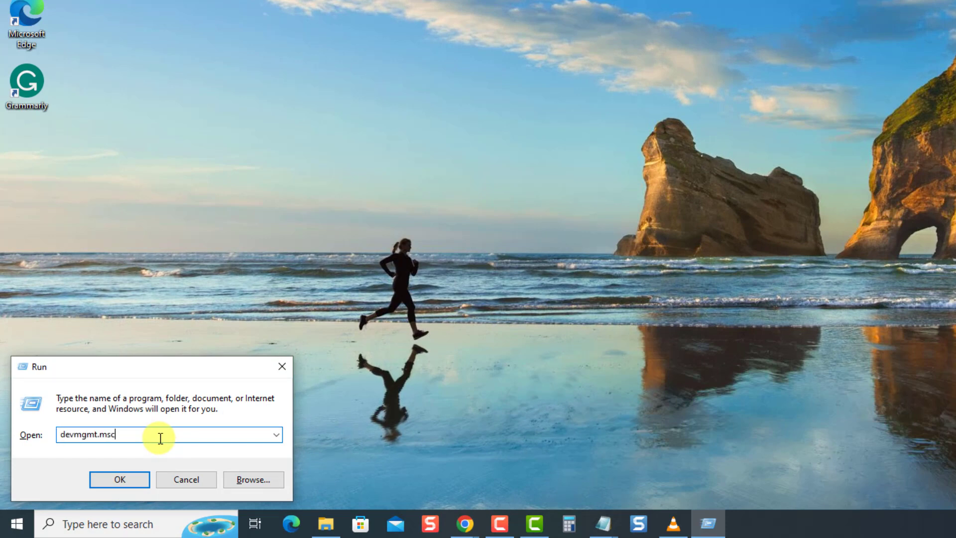
key(Return)
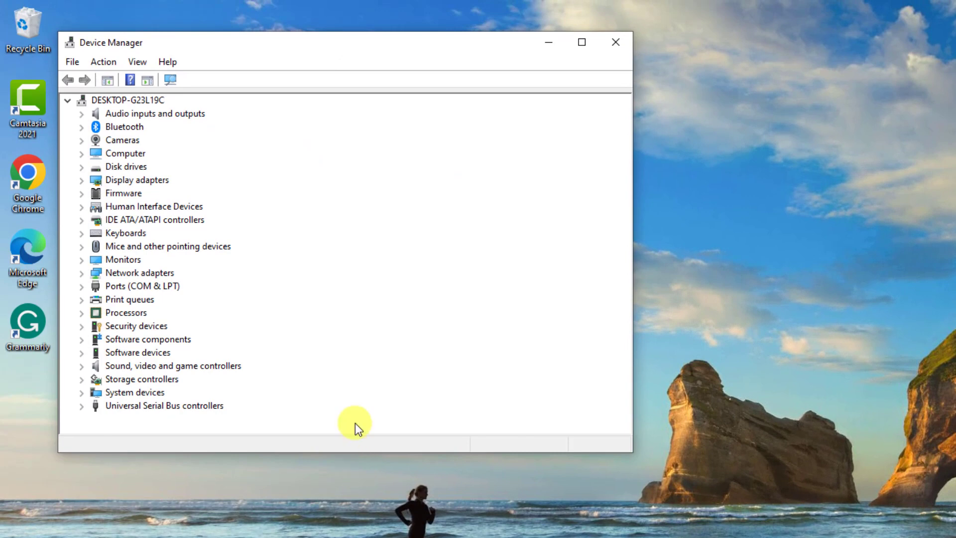
Step: Search automatically for an updated driver for the NVIDIA GeForce GTX 1650 display adapter and close Device Manager
click(82, 181)
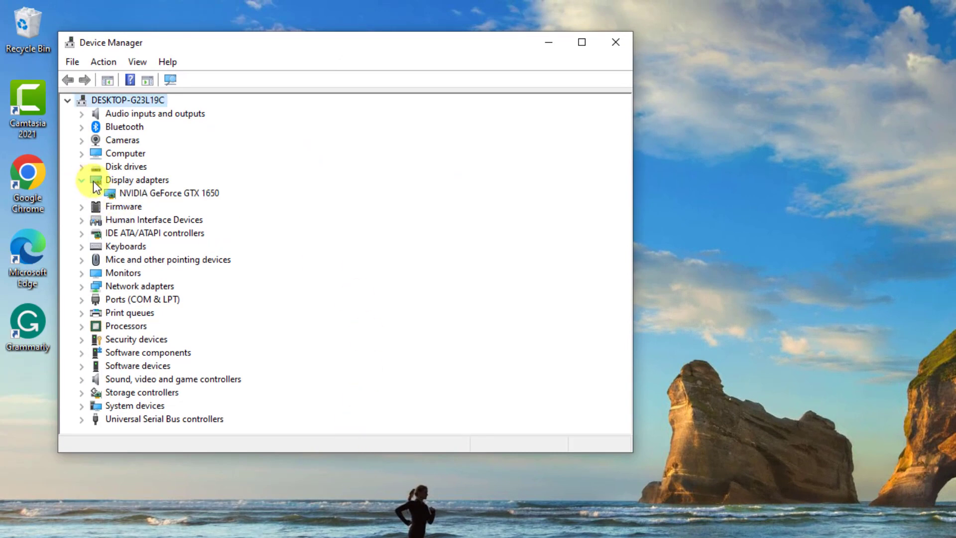
right_click(126, 194)
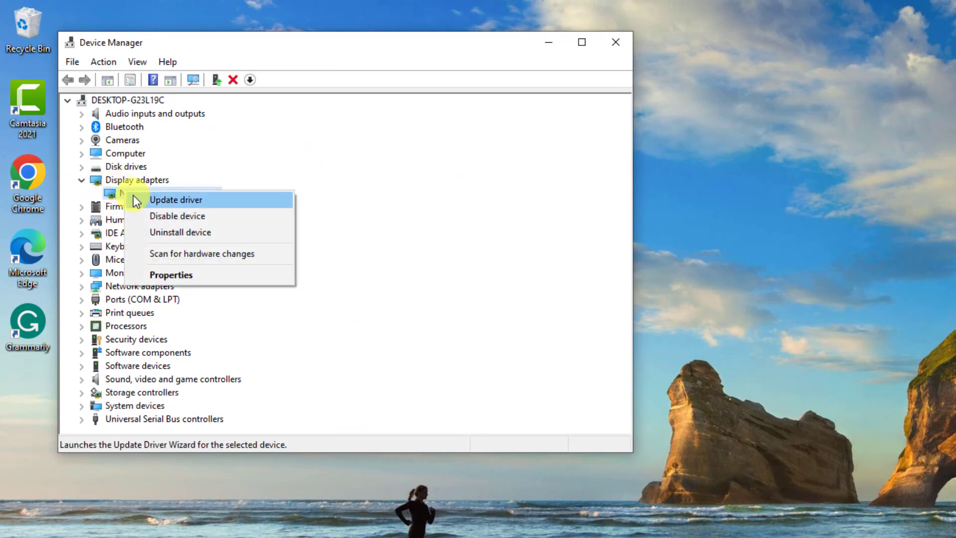
click(133, 197)
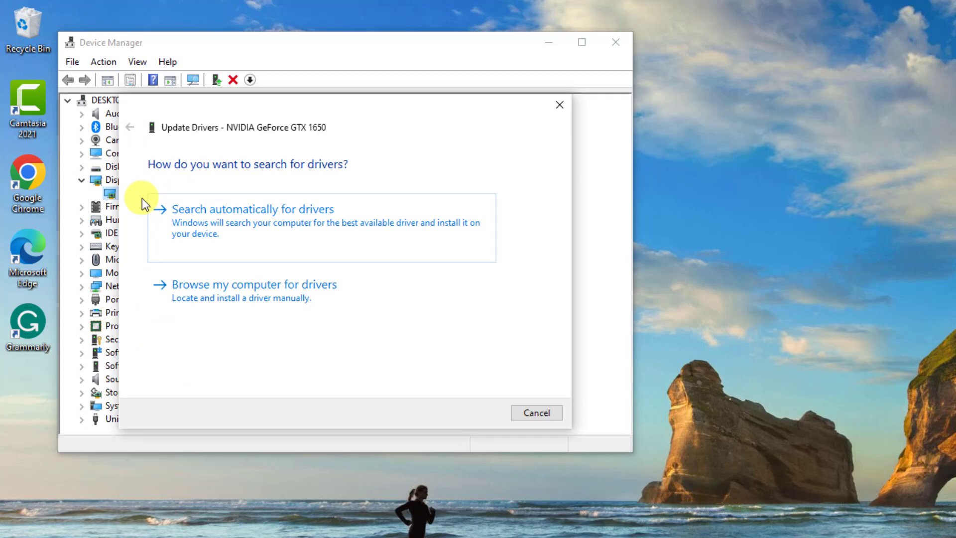
click(228, 230)
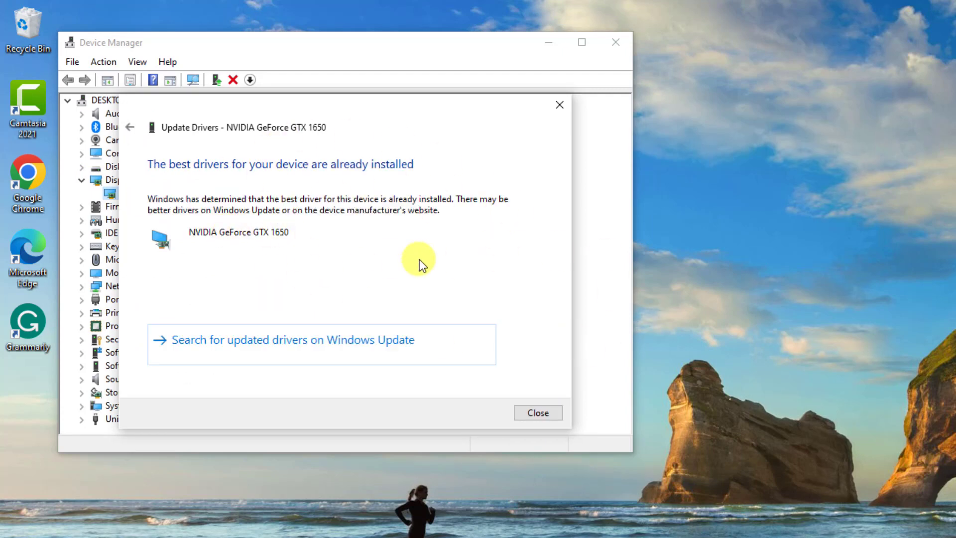
click(537, 410)
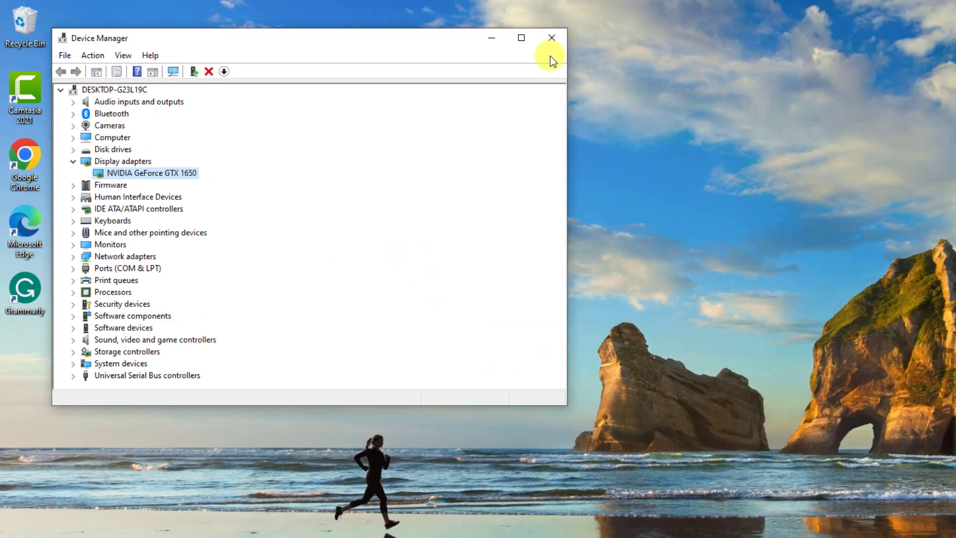
click(616, 42)
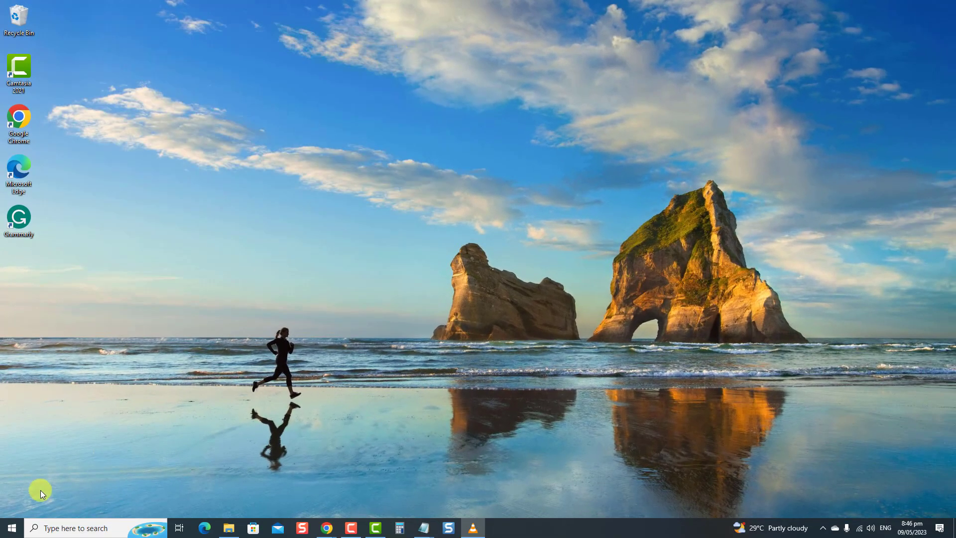
Step: Locate the Restart choice among the computer's power options and leave the Start menu
click(12, 528)
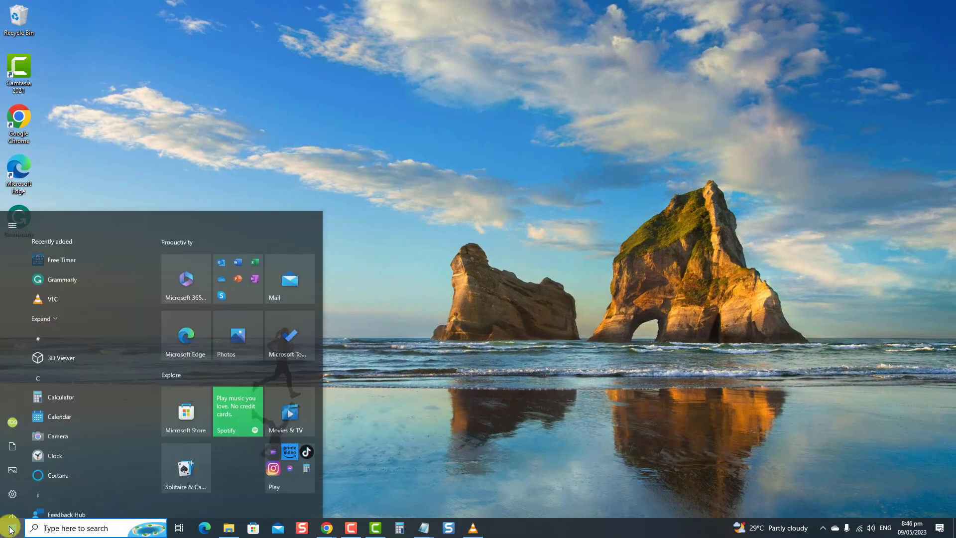
click(11, 504)
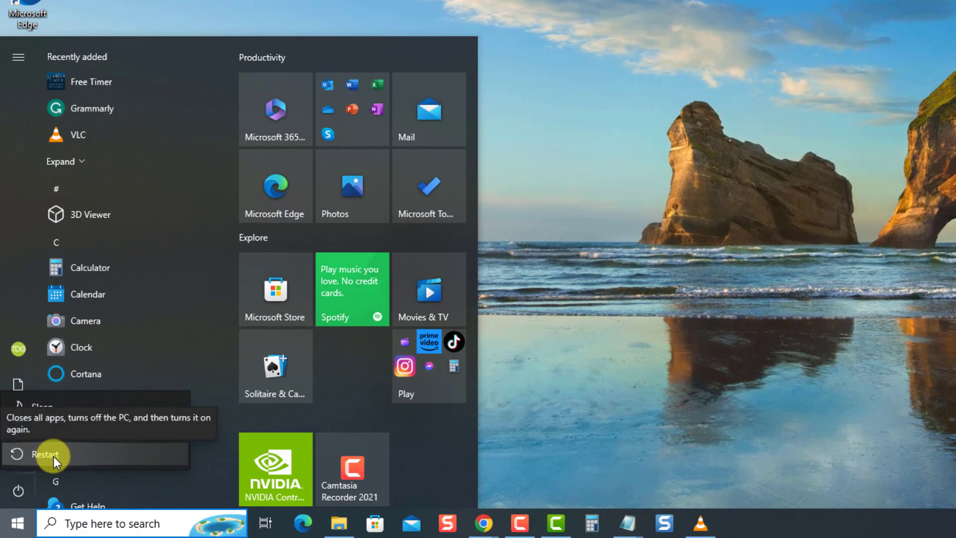
click(750, 145)
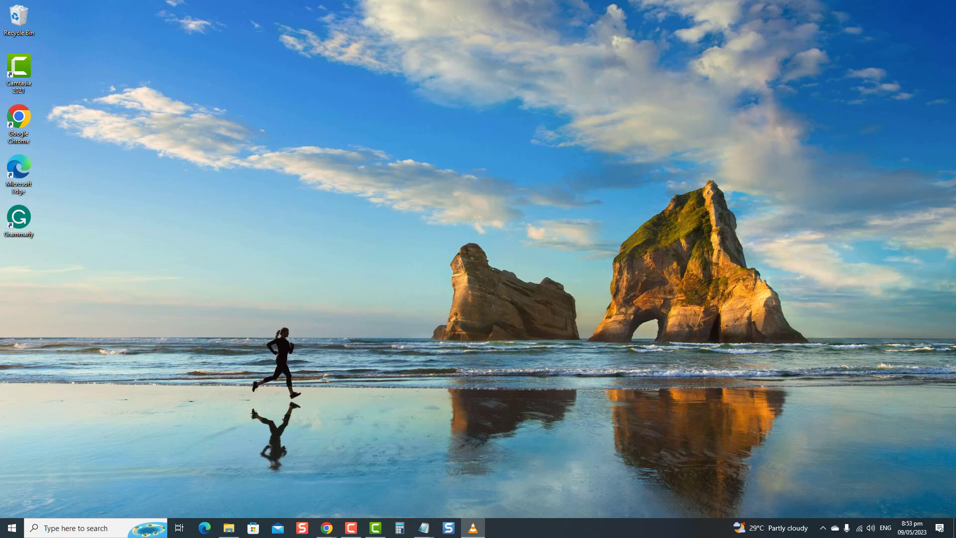
Step: Search Windows for "setting" and open the app settings page of the Settings app
click(103, 527)
text(se)
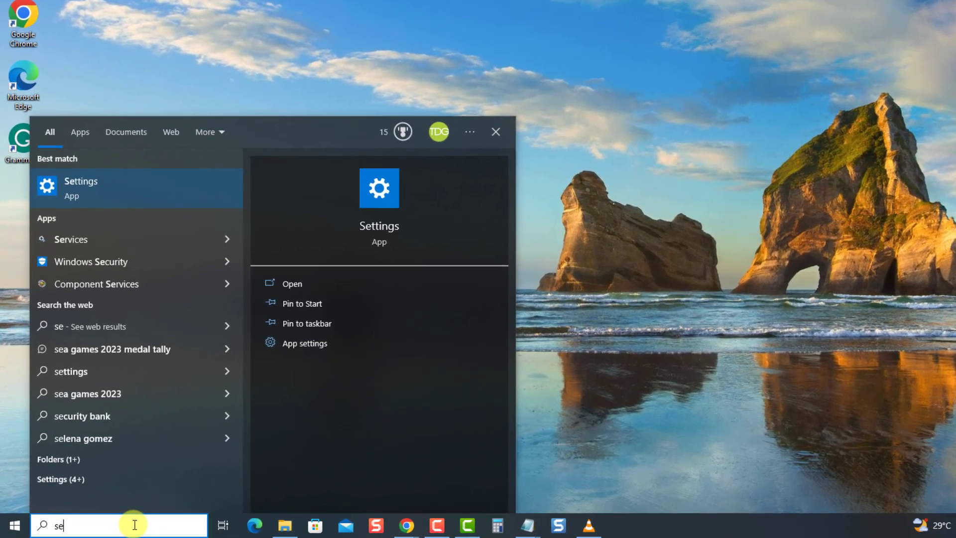
text(tting)
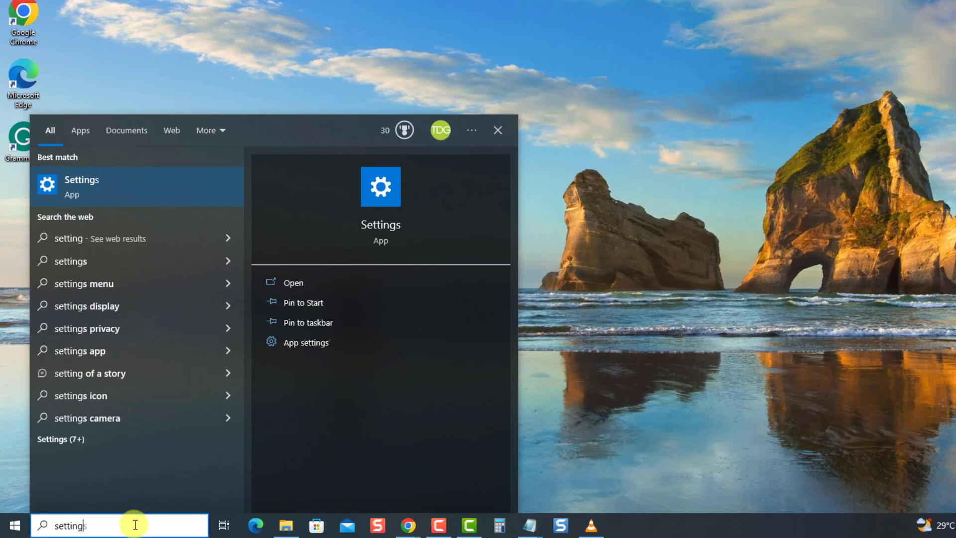
click(318, 346)
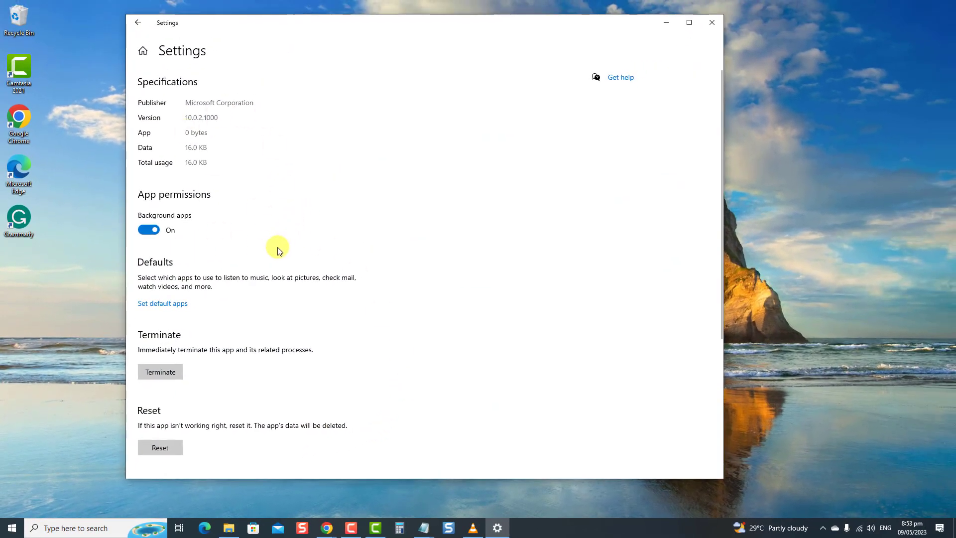
Step: Bring up the reset confirmation for the Settings app and close the window
scroll(195, 442, down, 3)
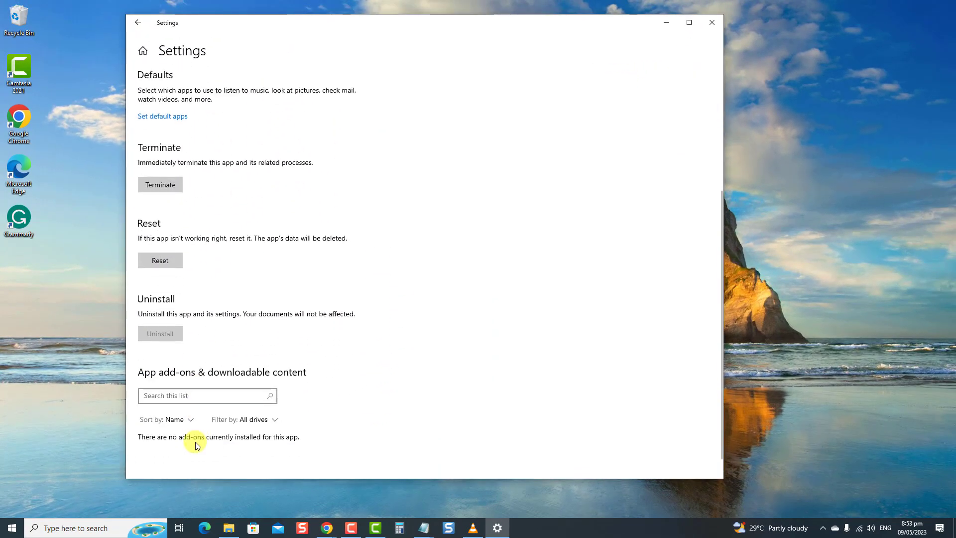
click(178, 262)
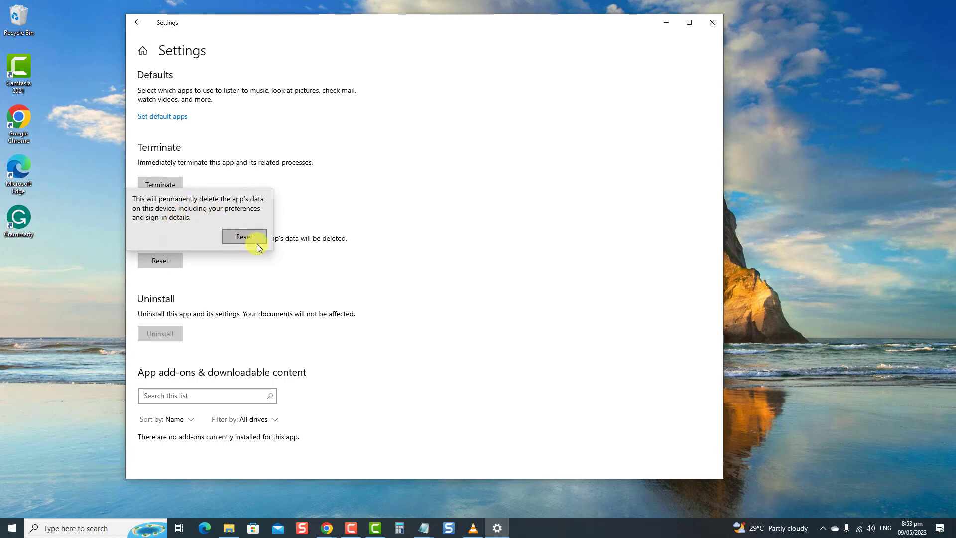
click(712, 23)
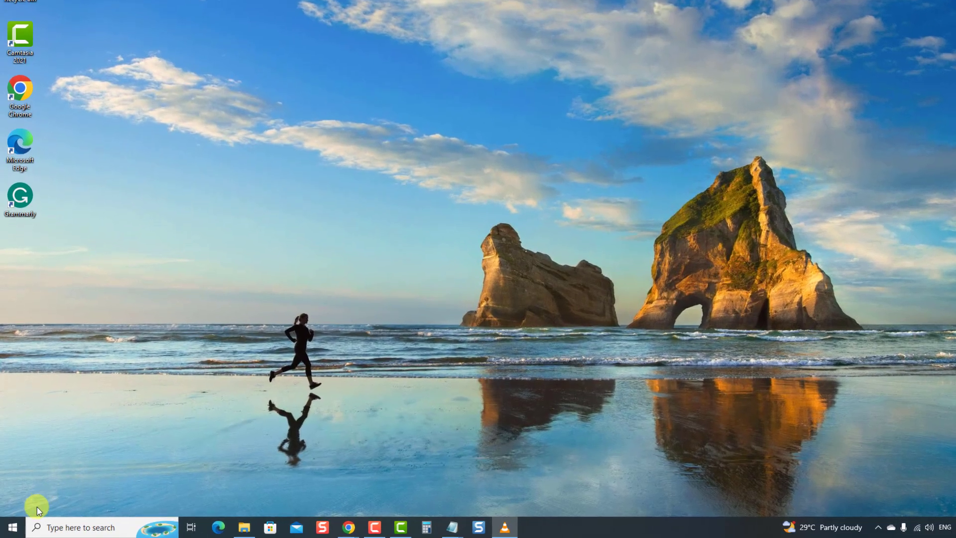
Step: View the power options for restarting the computer and close the Start menu
click(12, 528)
click(12, 506)
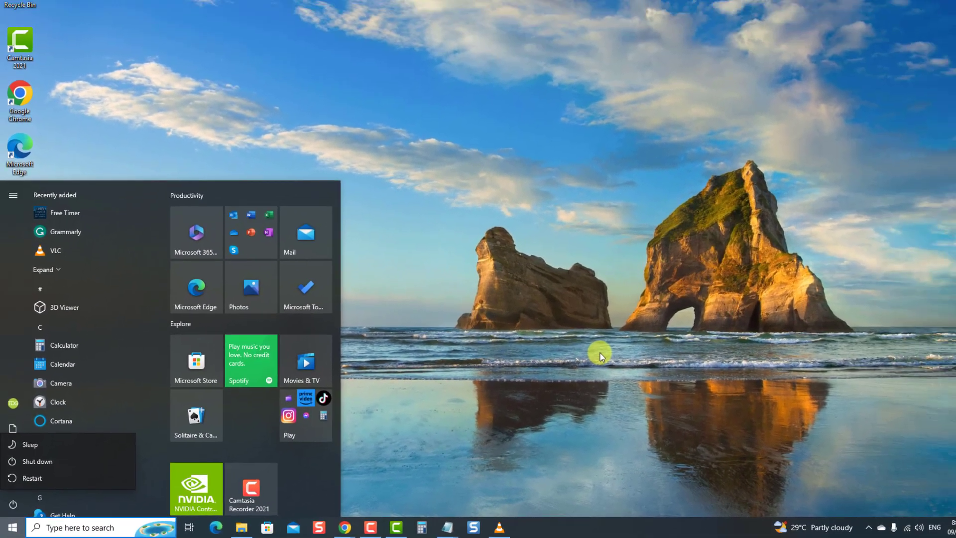
click(600, 353)
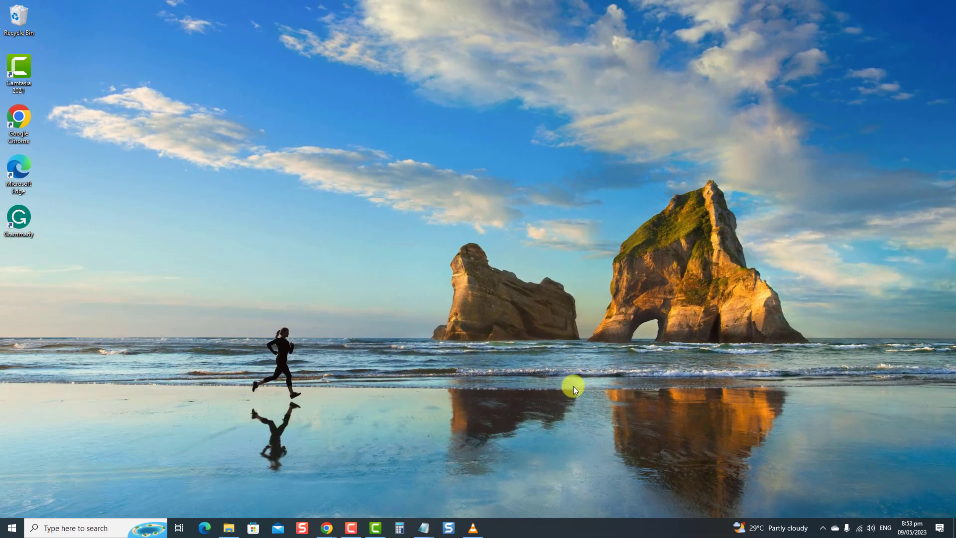